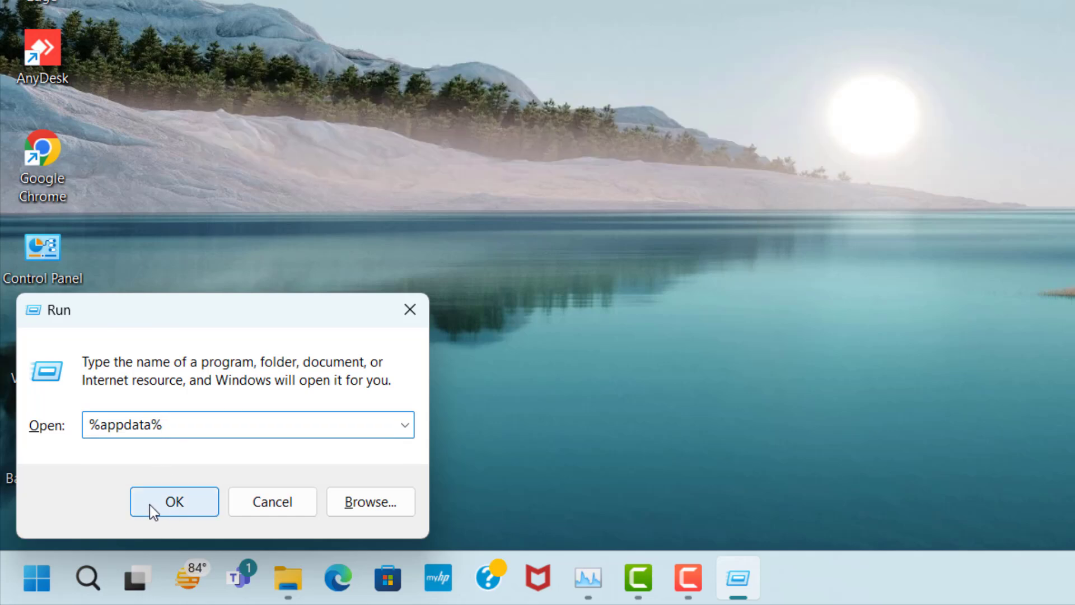
Run %appdata% and go up to the AppData folder, opening Local and its Temp subfolder
click(192, 503)
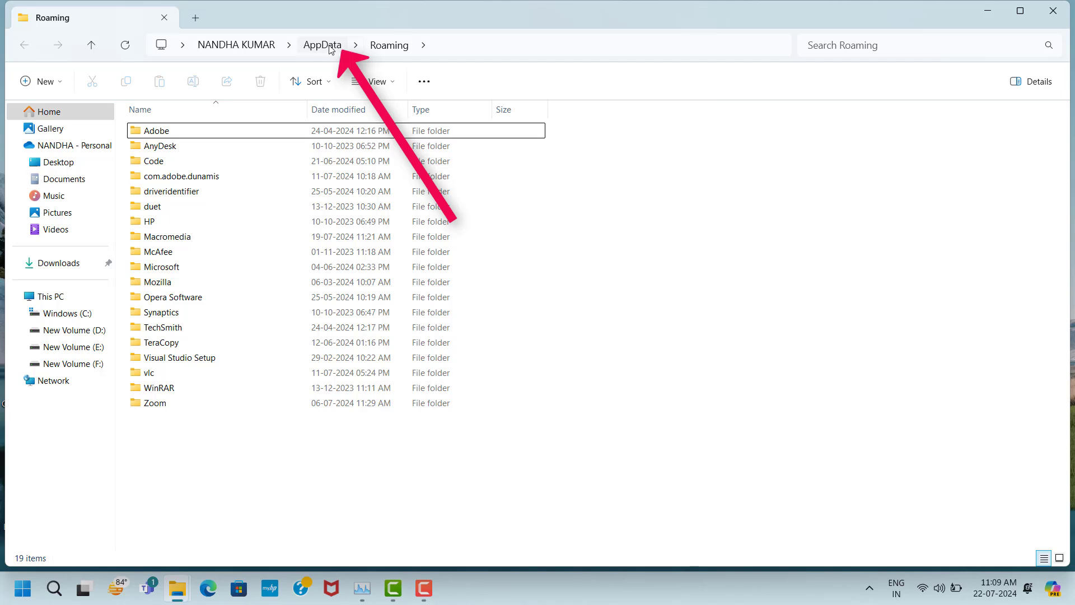
click(331, 46)
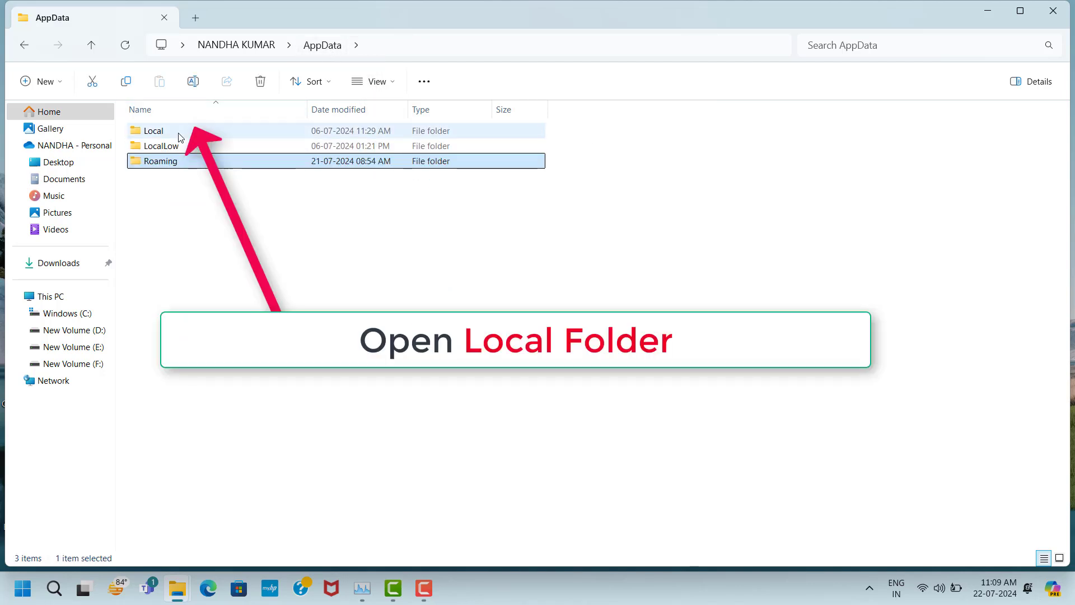
click(149, 135)
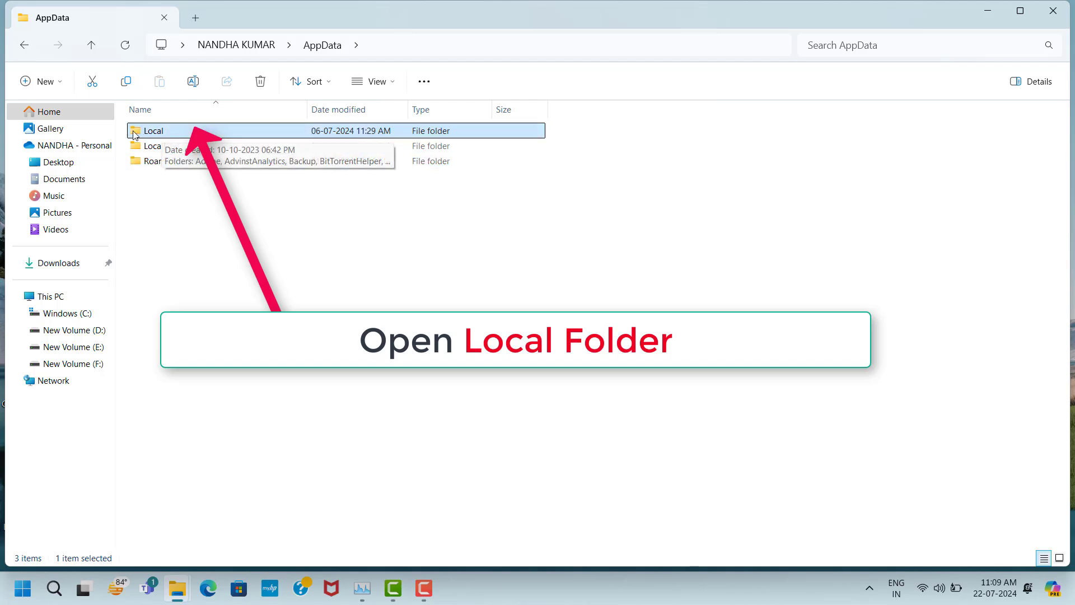
double_click(189, 133)
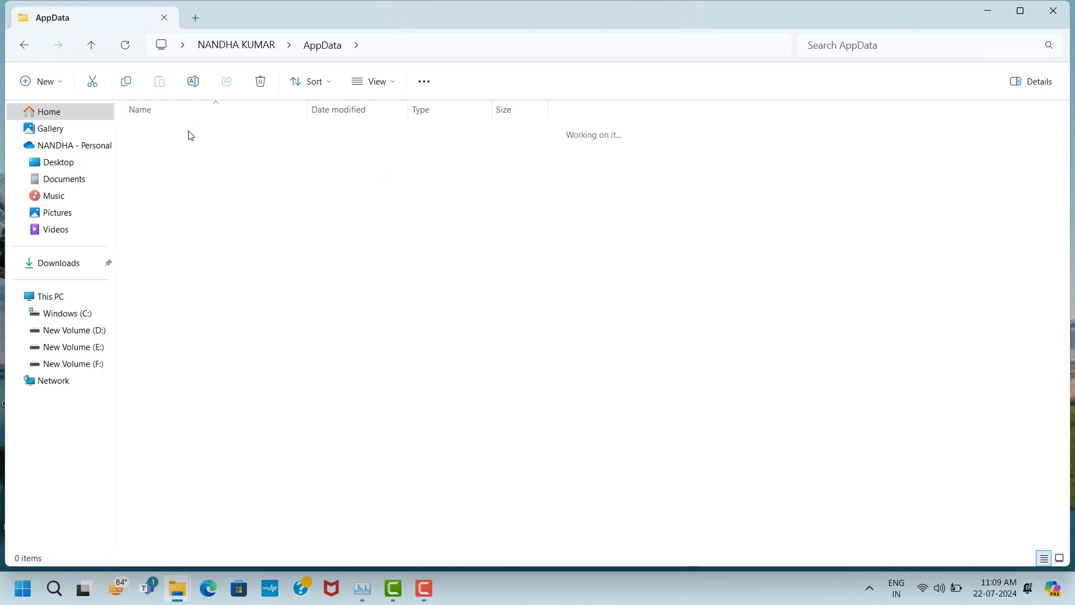
click(154, 494)
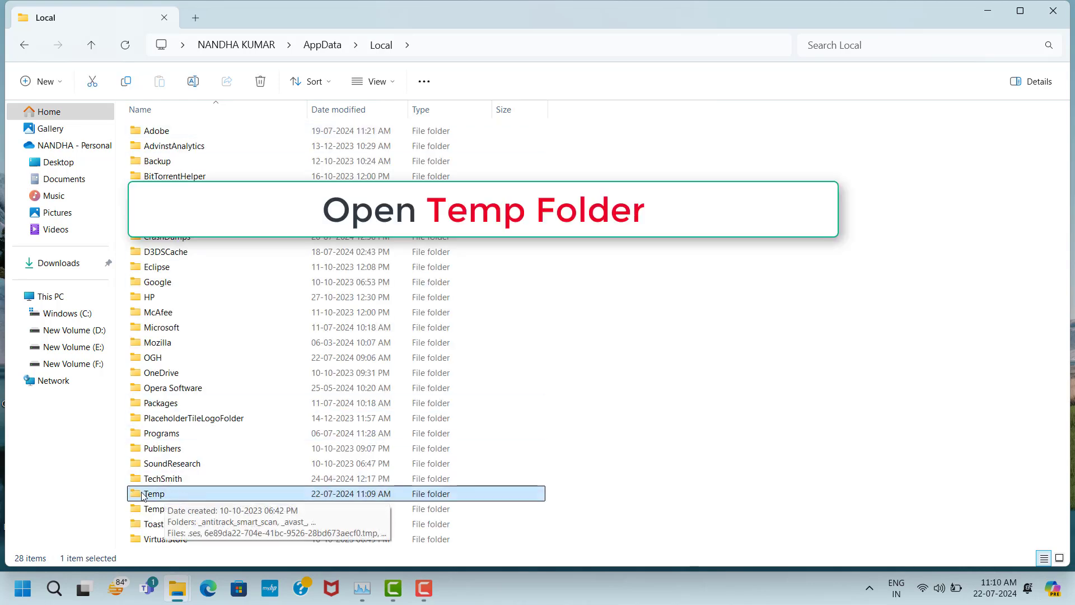
double_click(181, 495)
Delete all files and folders inside the user's AppData Local Temp folder
click(235, 133)
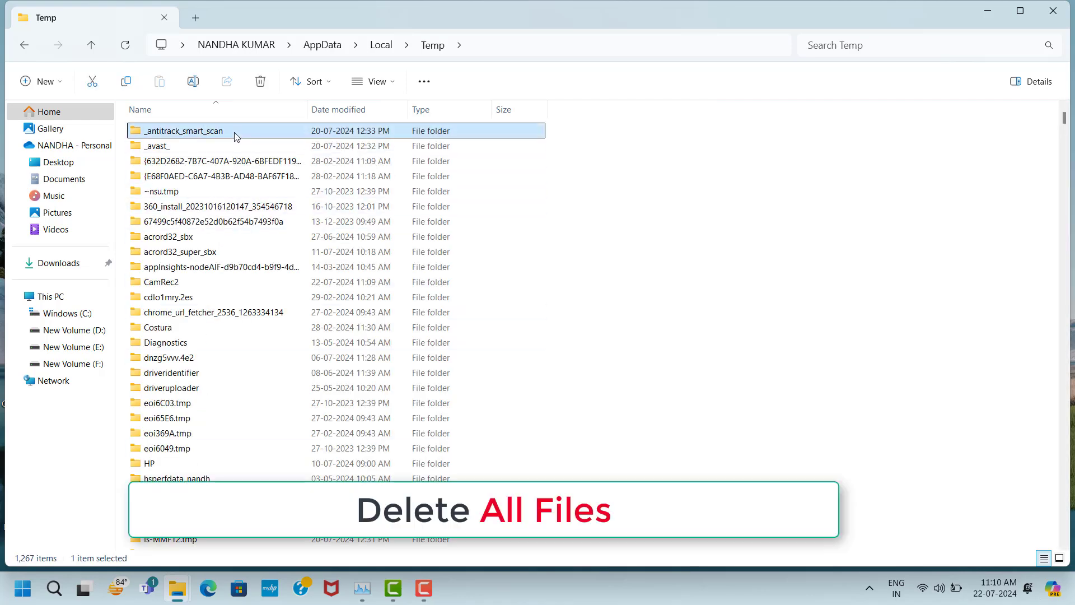
key(ctrl+a)
right_click(234, 133)
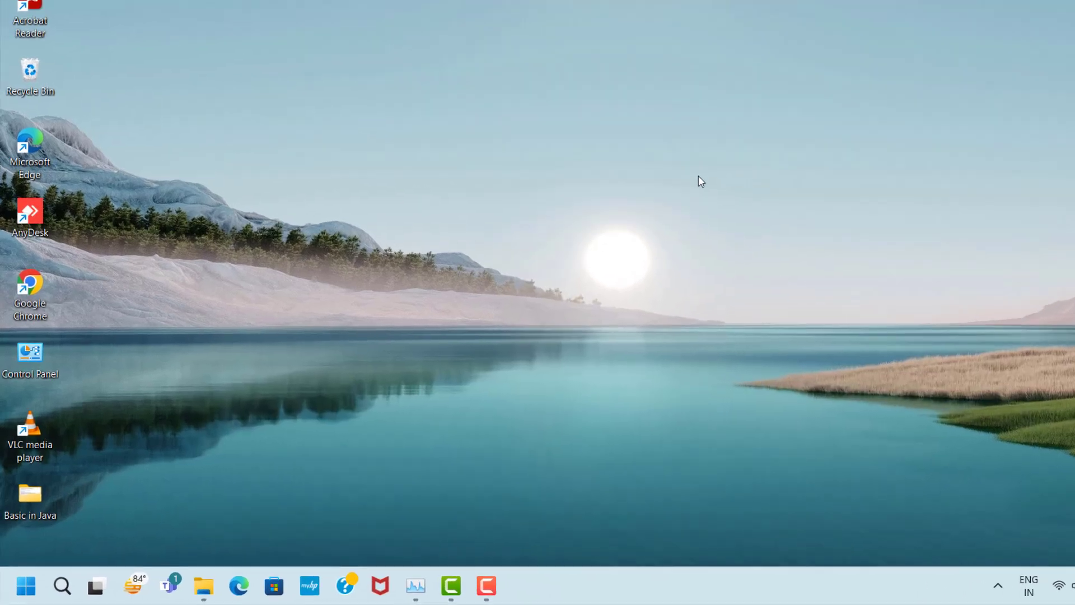
Run temp to open the Windows Temp folder and delete everything in it
key(super+r)
text(temp)
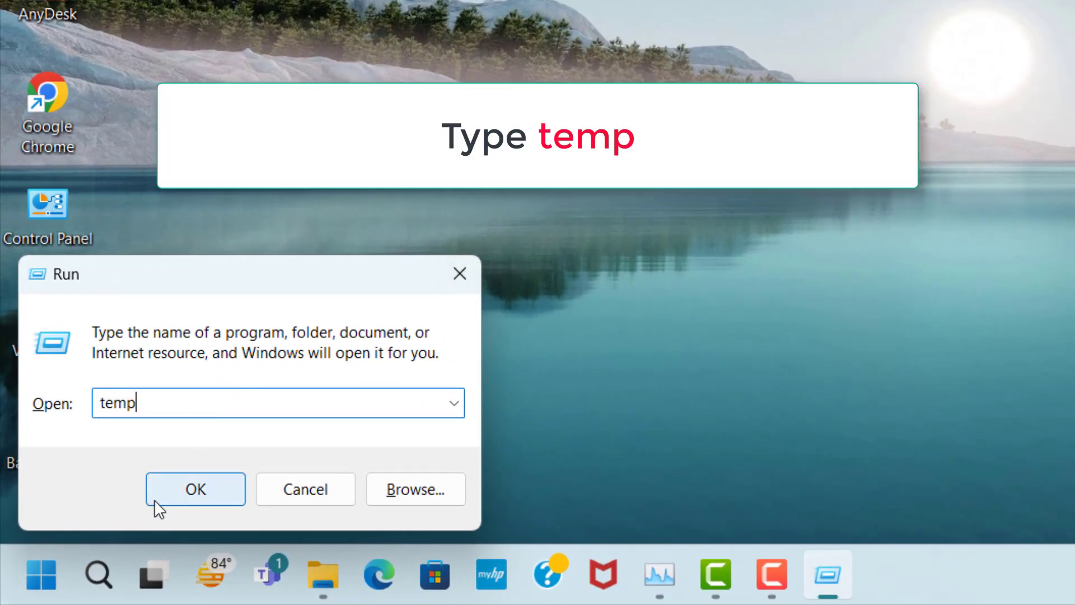
click(217, 490)
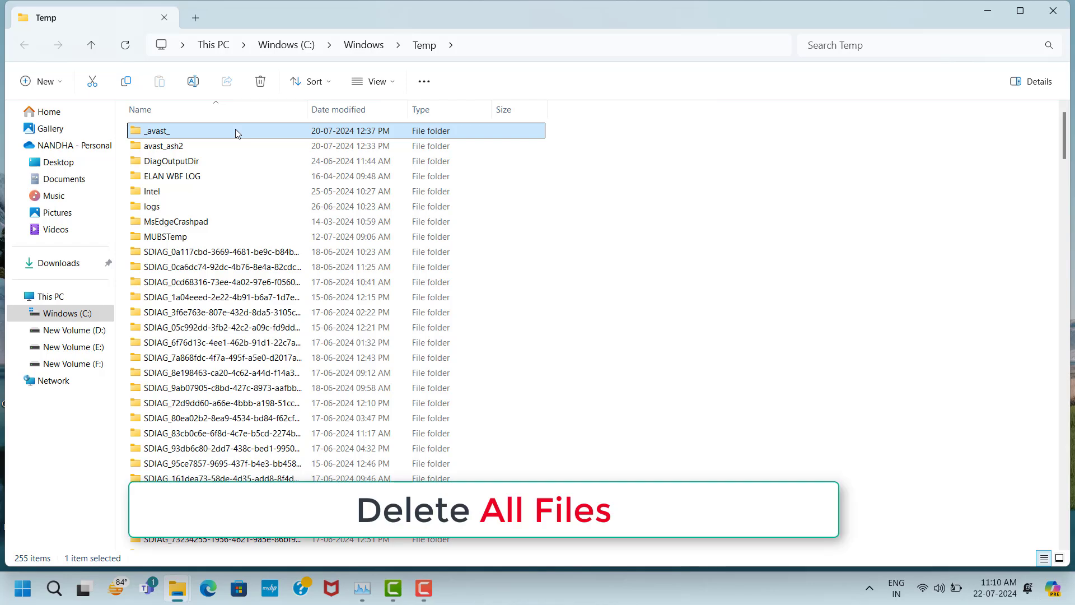
key(ctrl+a)
right_click(235, 129)
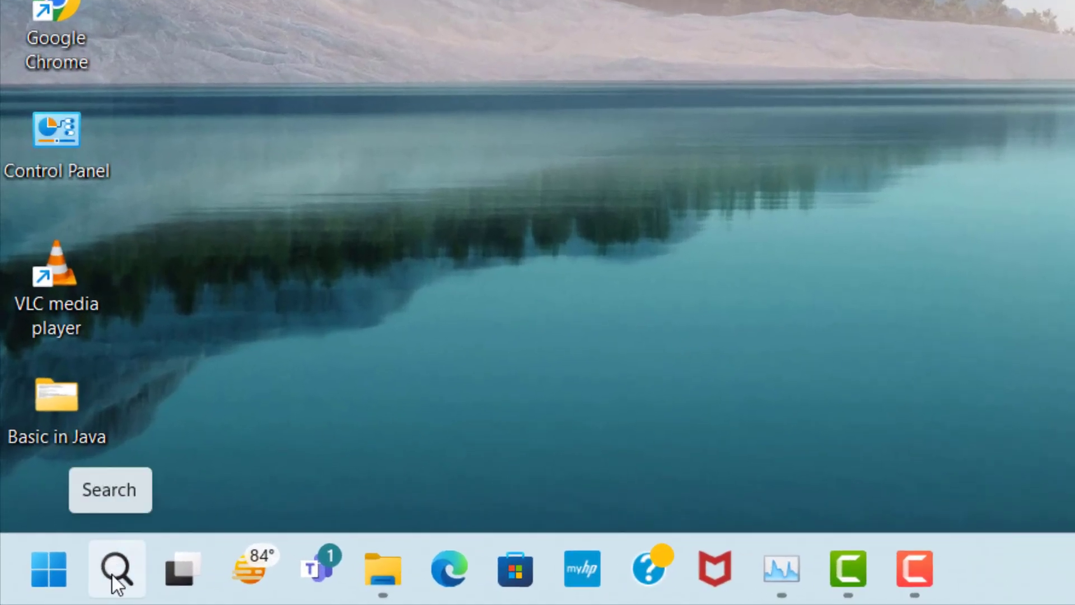
Find the Check for updates settings through system search and start a Windows Update check
click(116, 583)
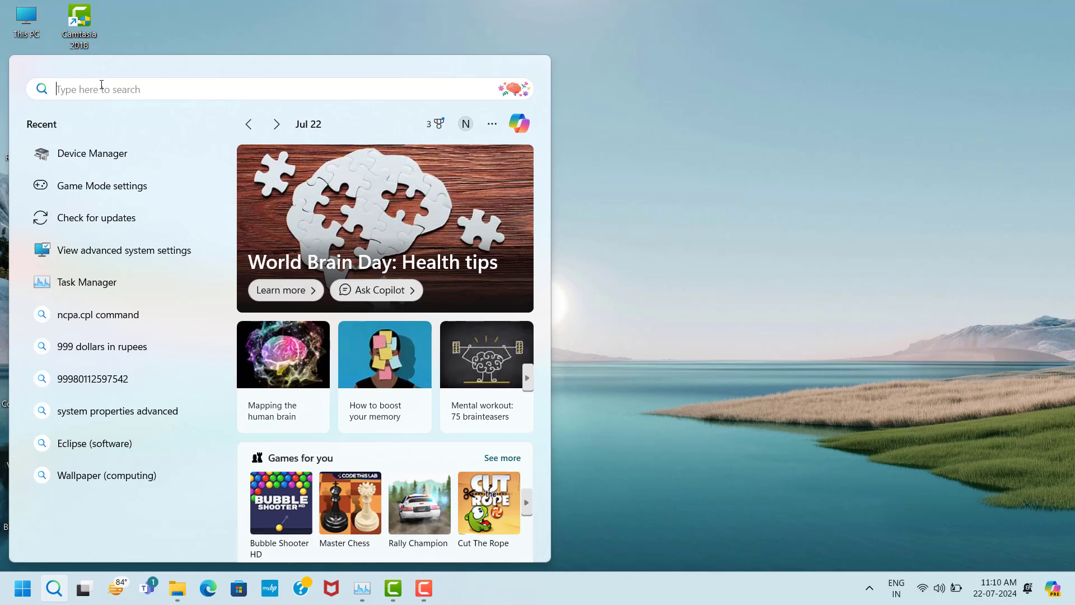
text(che)
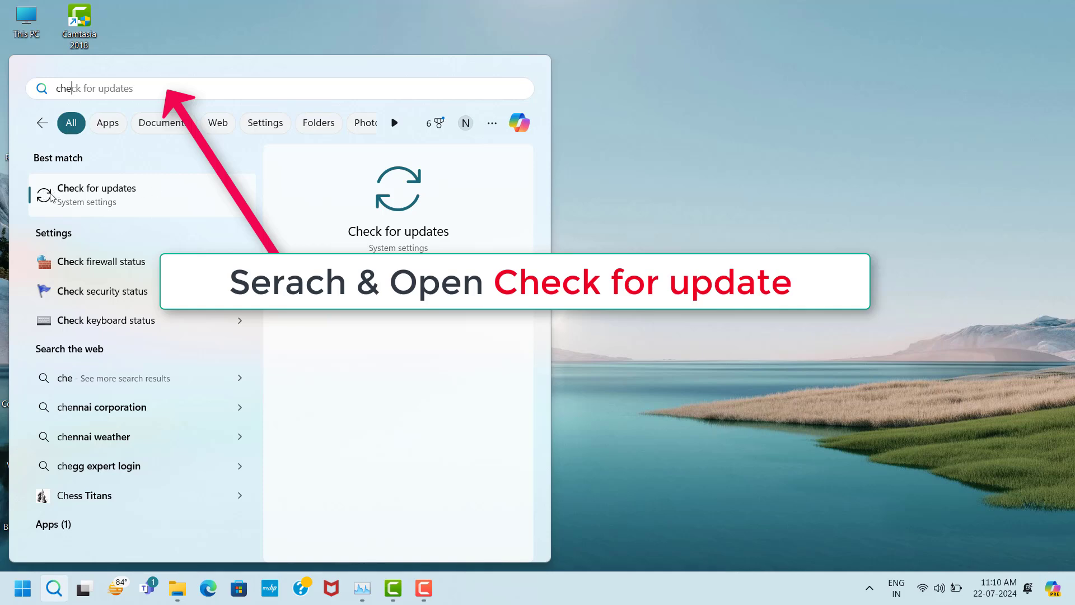
click(166, 201)
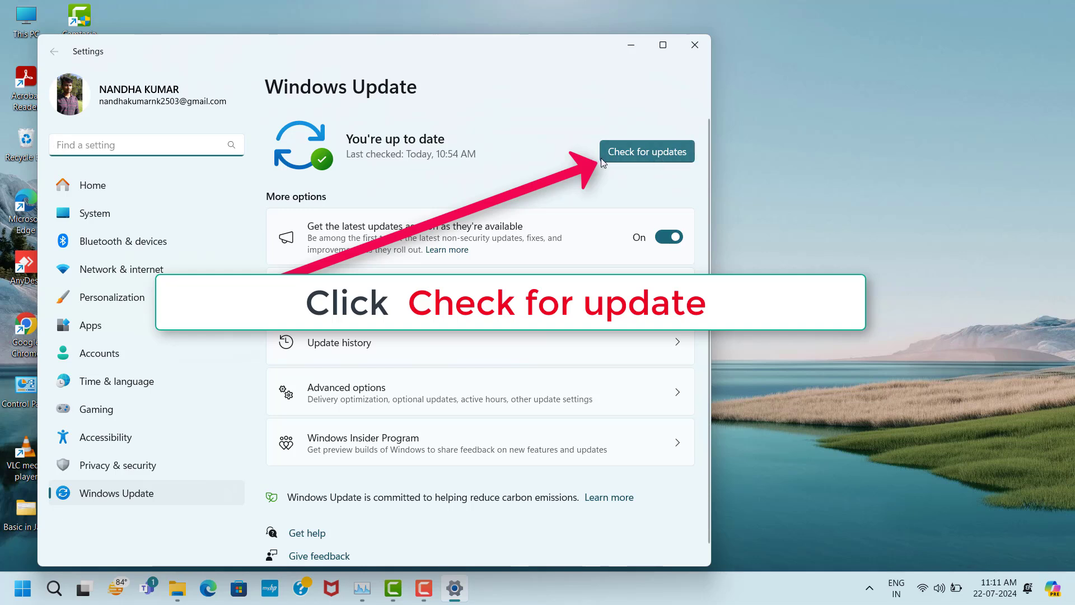
click(645, 159)
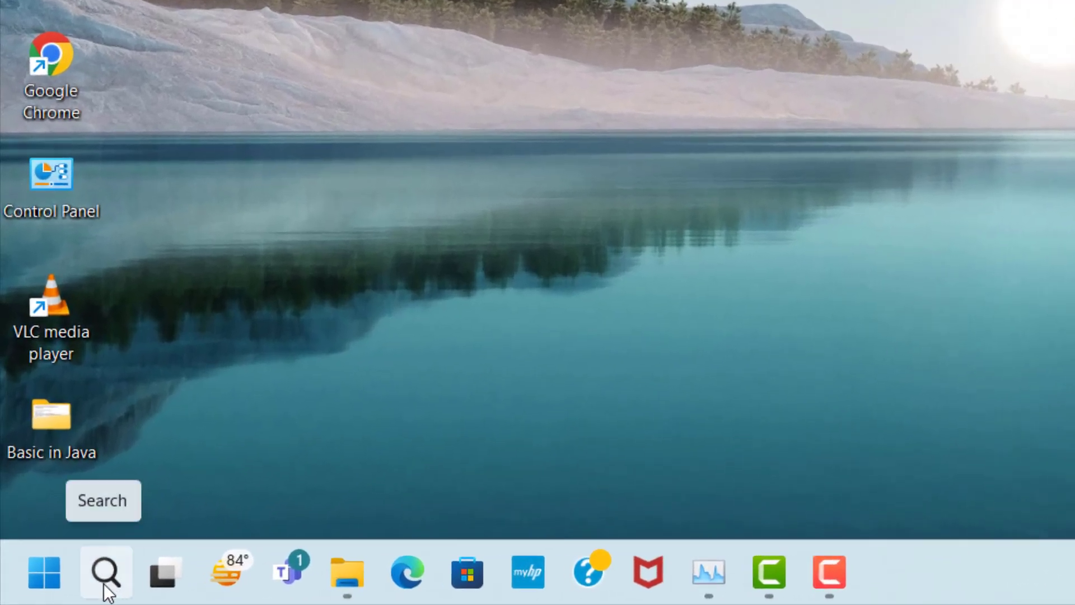
Find Game Mode settings through system search and turn Game Mode on
click(106, 582)
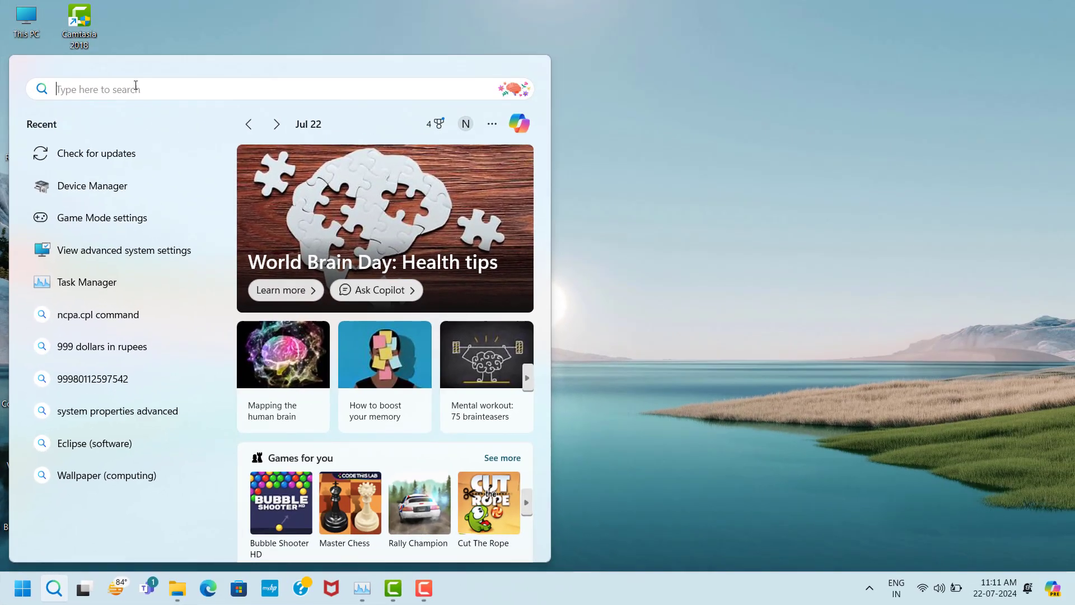
text(game m)
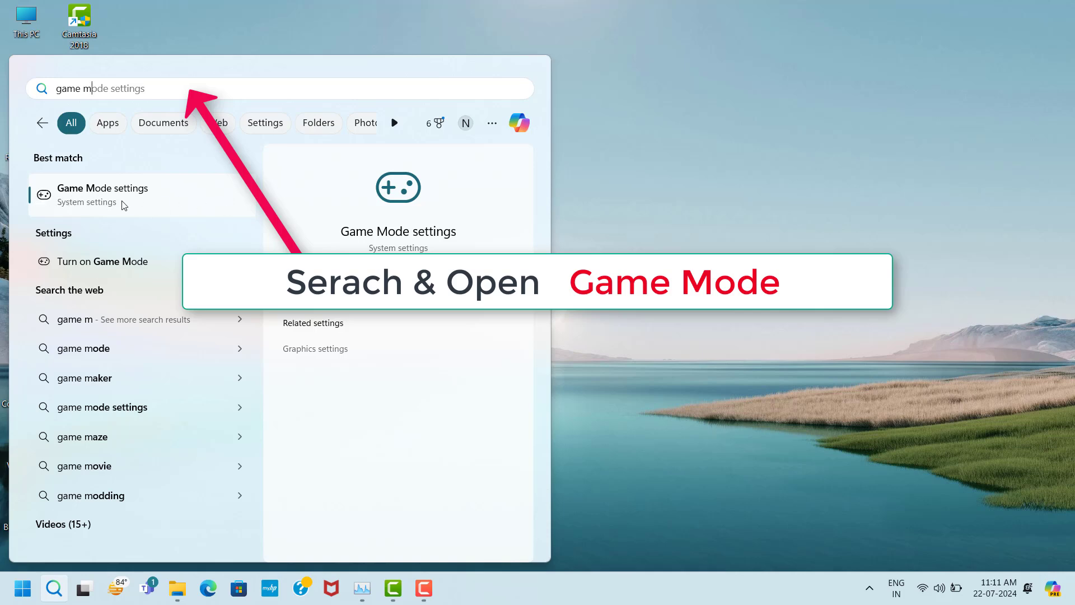
click(194, 211)
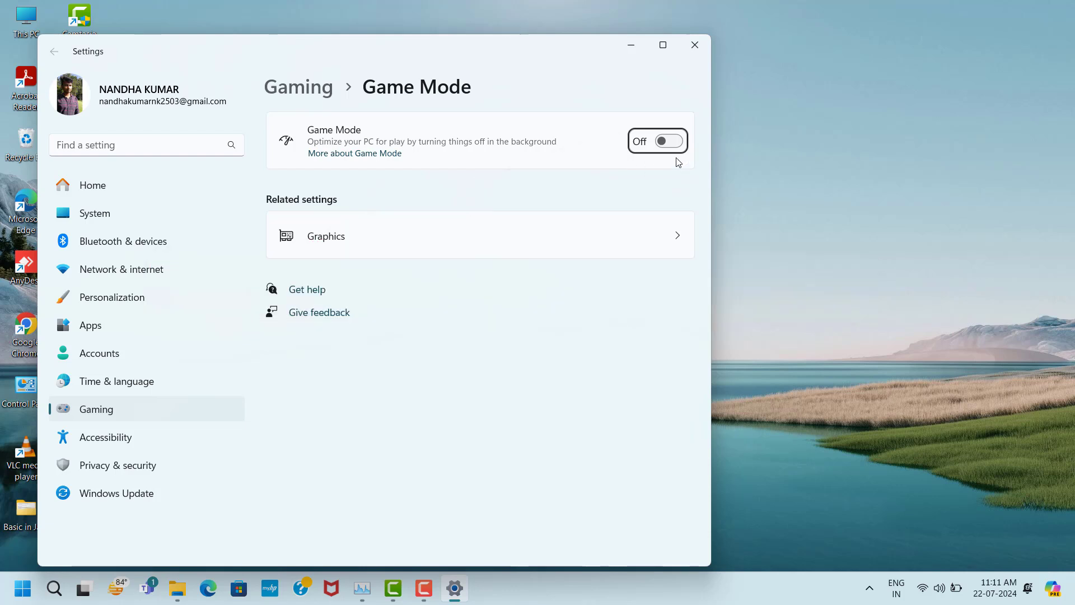
click(674, 142)
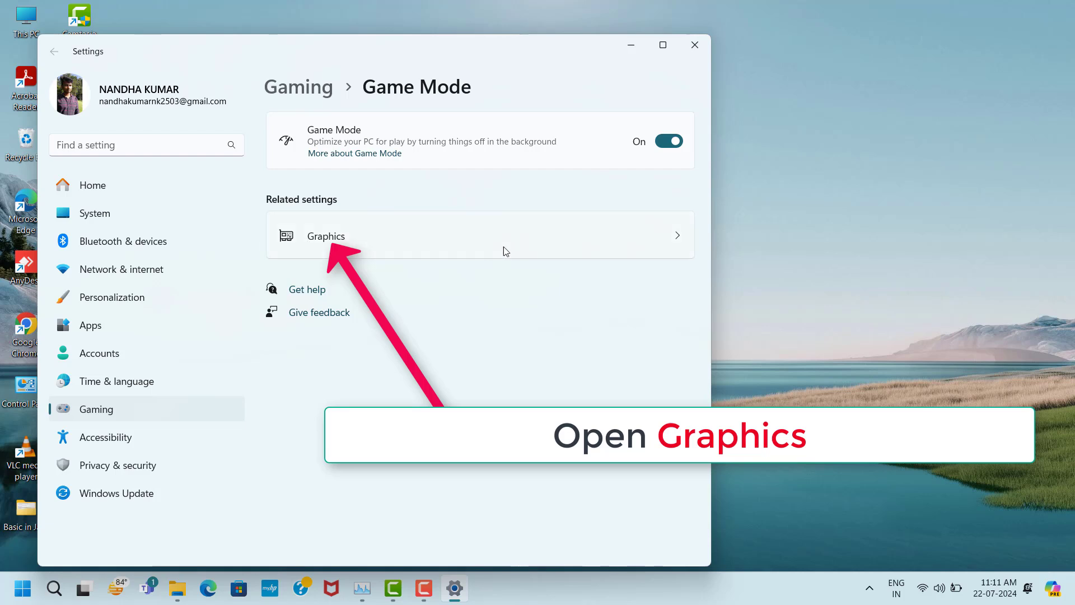
Open the default graphics settings under Graphics and turn on Optimizations for windowed games
click(473, 250)
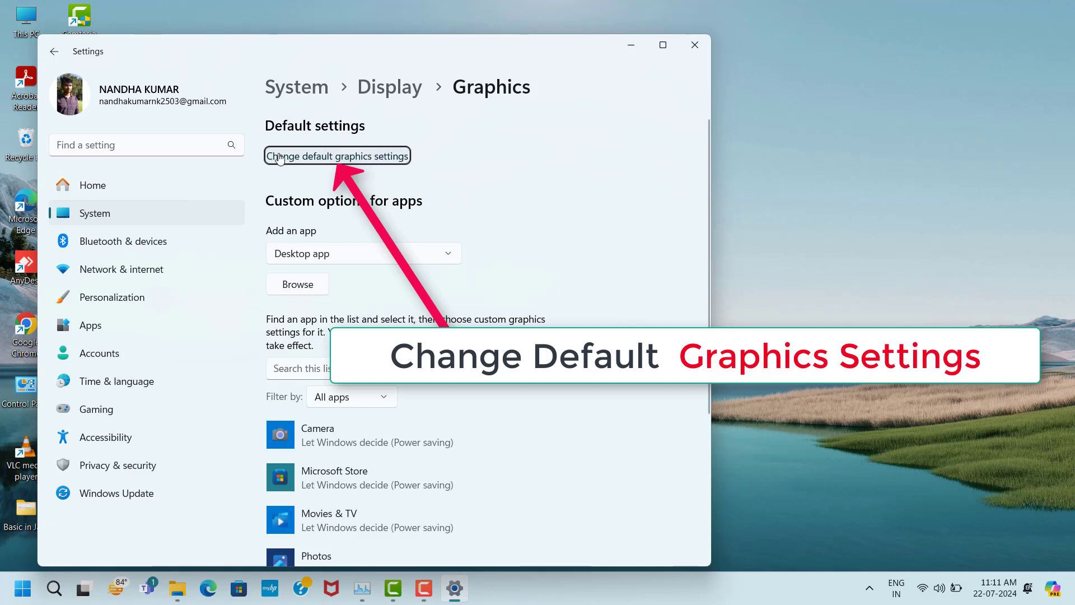
click(362, 156)
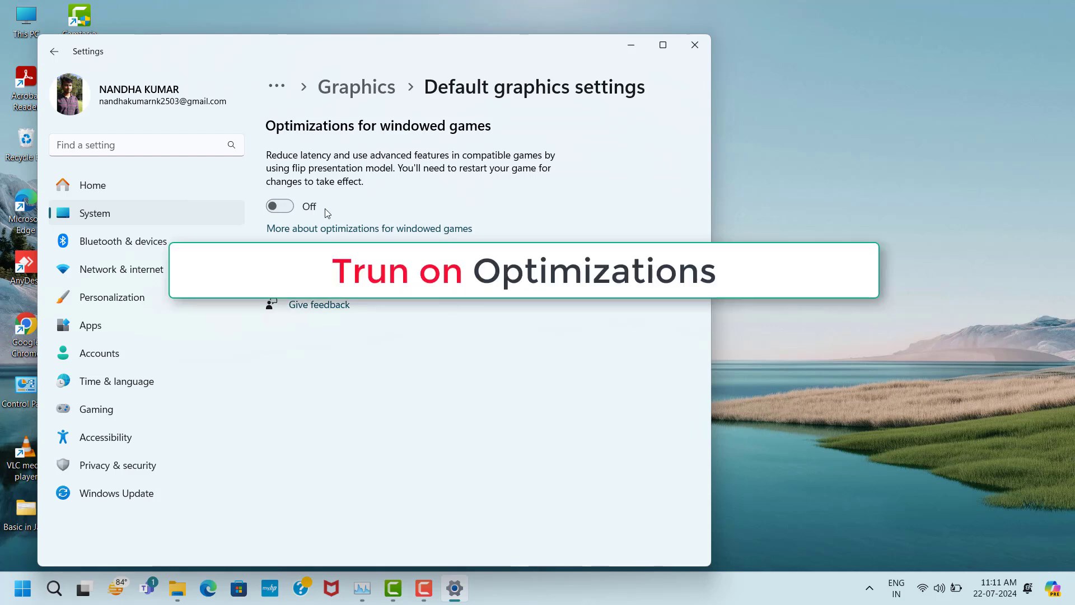
click(287, 209)
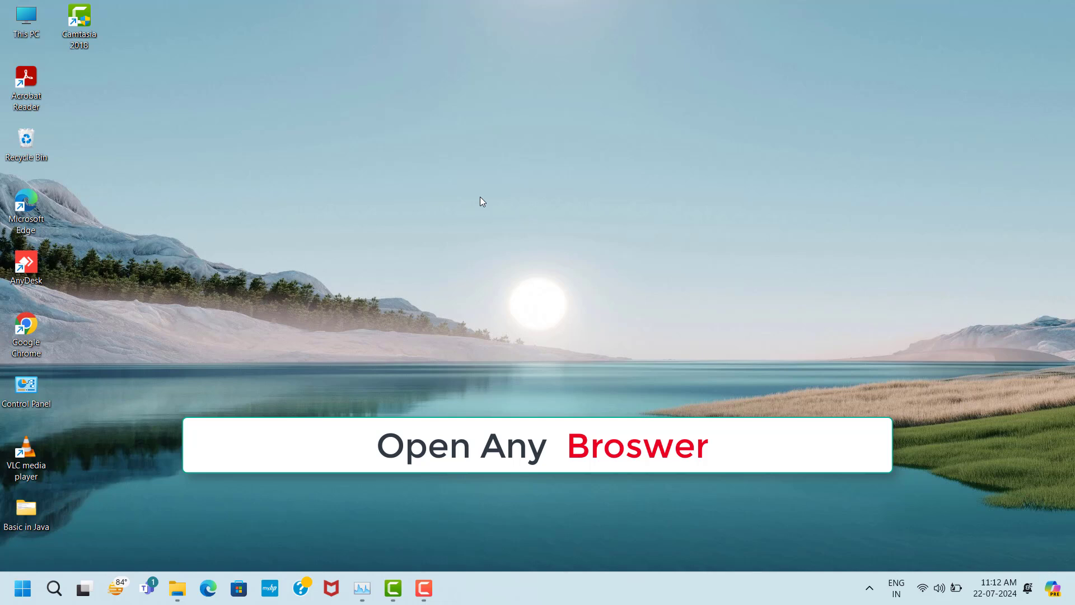
Search for "directx setup" in Google Chrome and download the DirectX End-User Runtime Web Installer from Microsoft
double_click(35, 322)
click(394, 313)
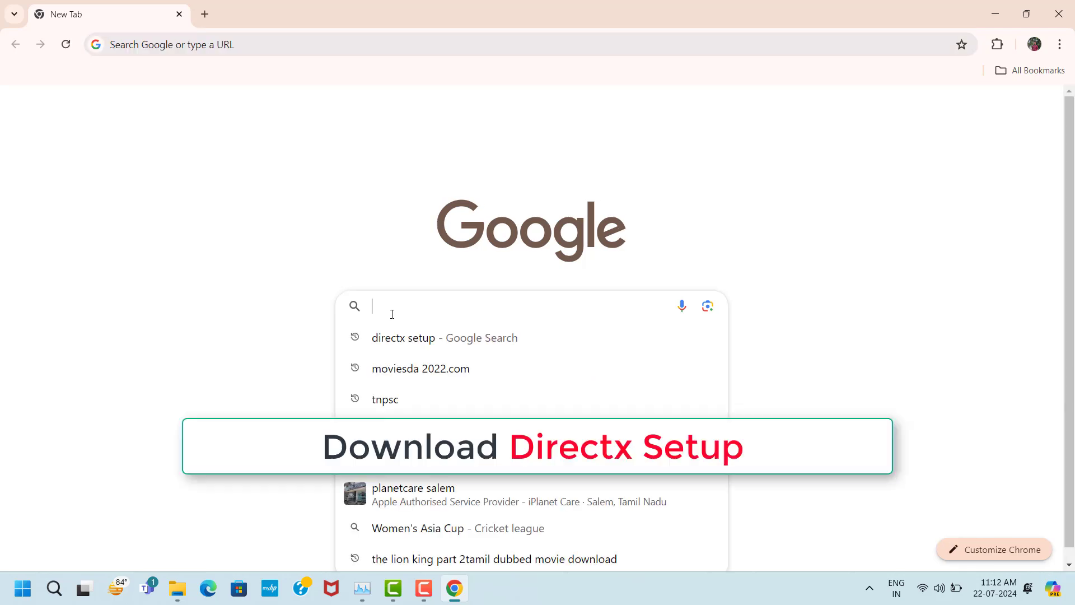
text(directx setup)
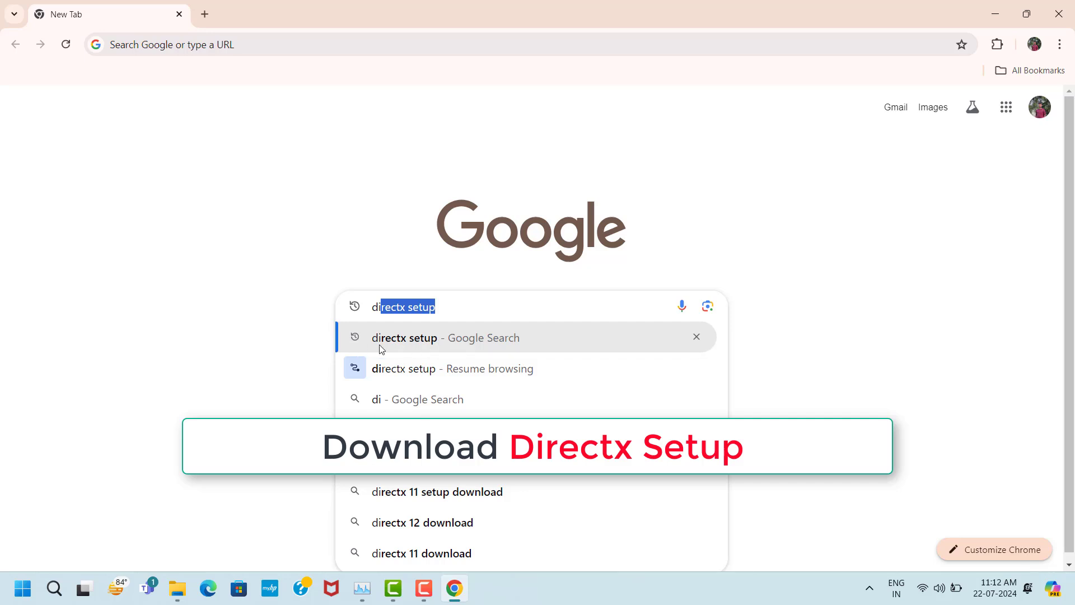
click(404, 350)
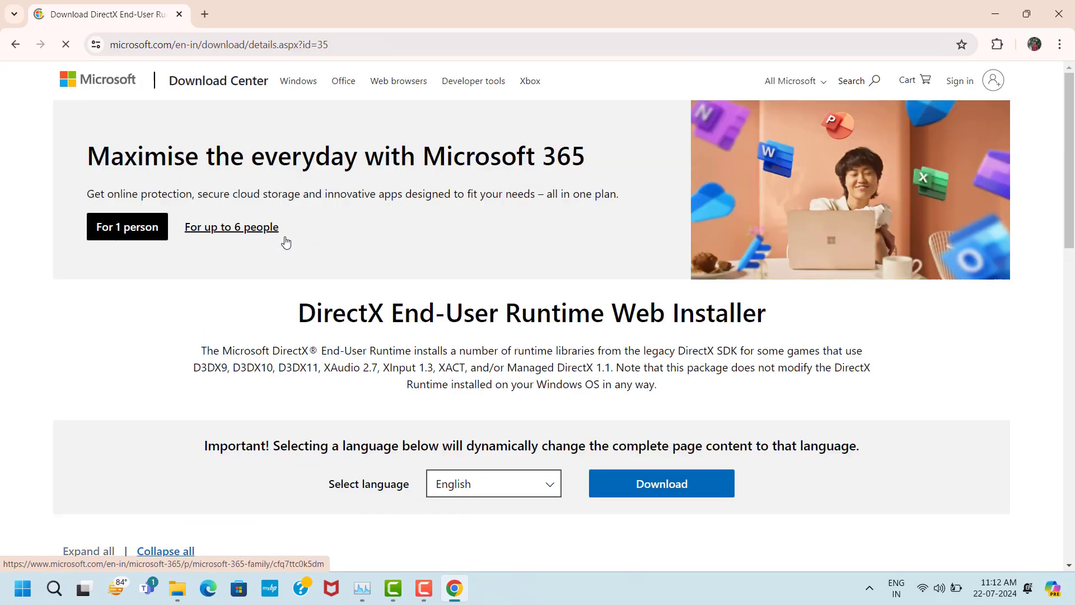
scroll(427, 247, down, 5)
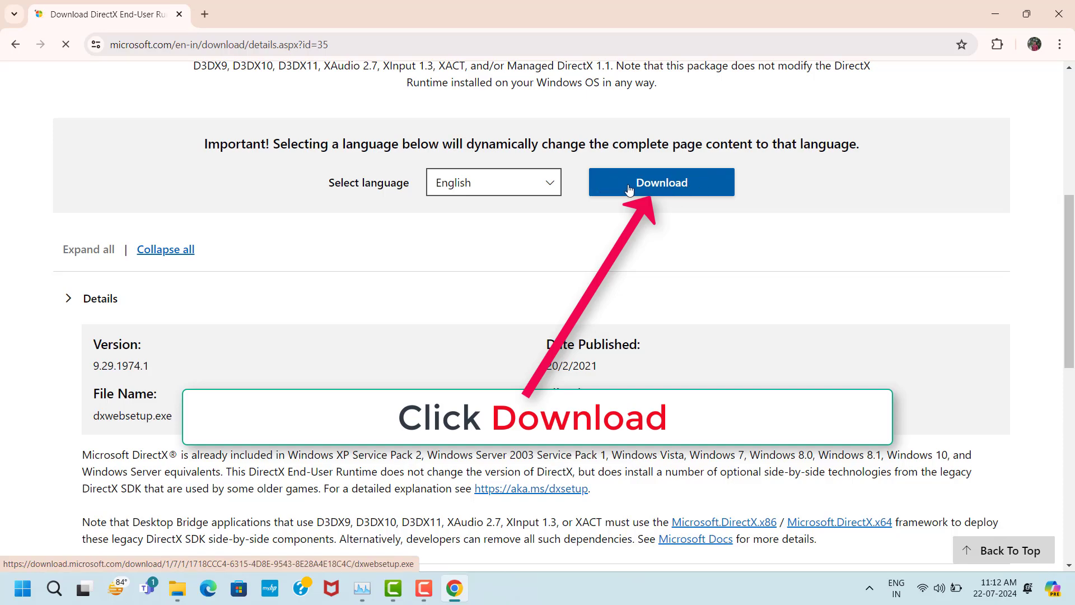
click(692, 185)
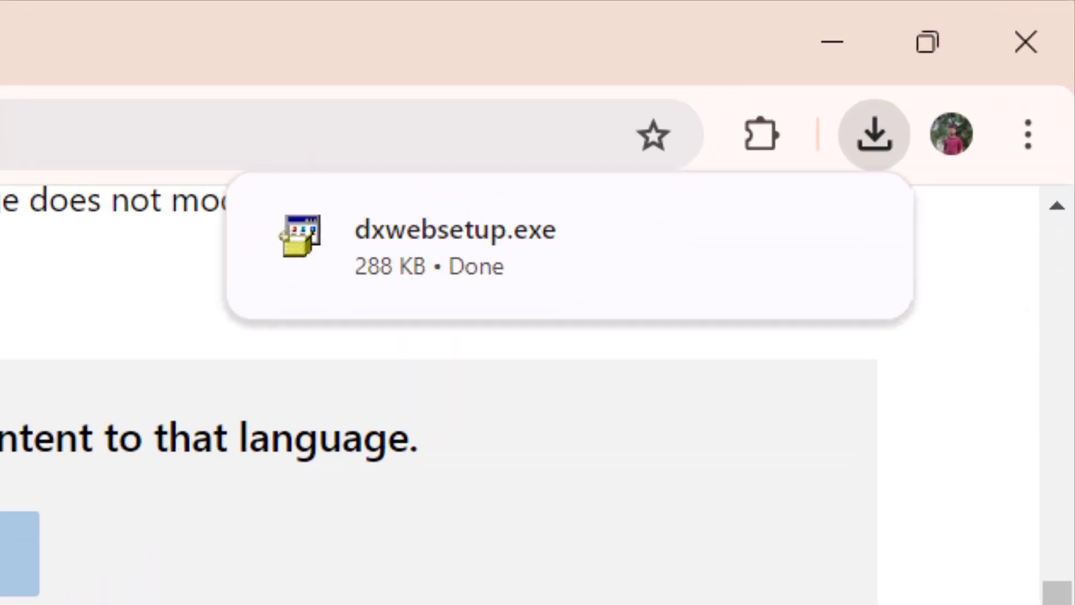
Launch dxwebsetup.exe, accept the DirectX license agreement and continue through the setup wizard past the Bing Bar offer
mouse_move(930, 145)
click(842, 233)
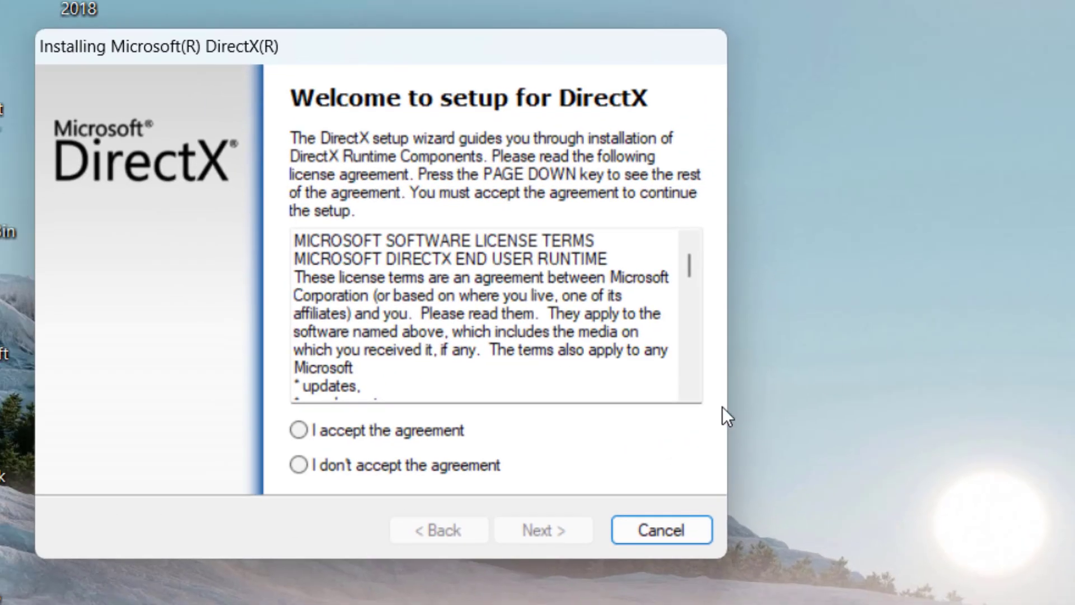
click(299, 434)
click(546, 526)
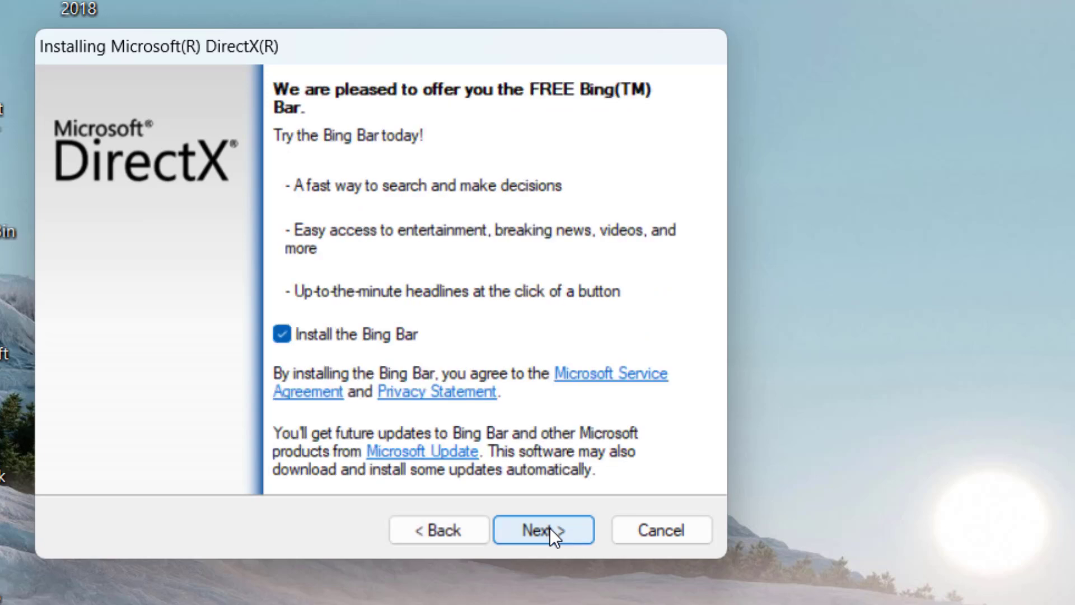
click(550, 528)
click(581, 535)
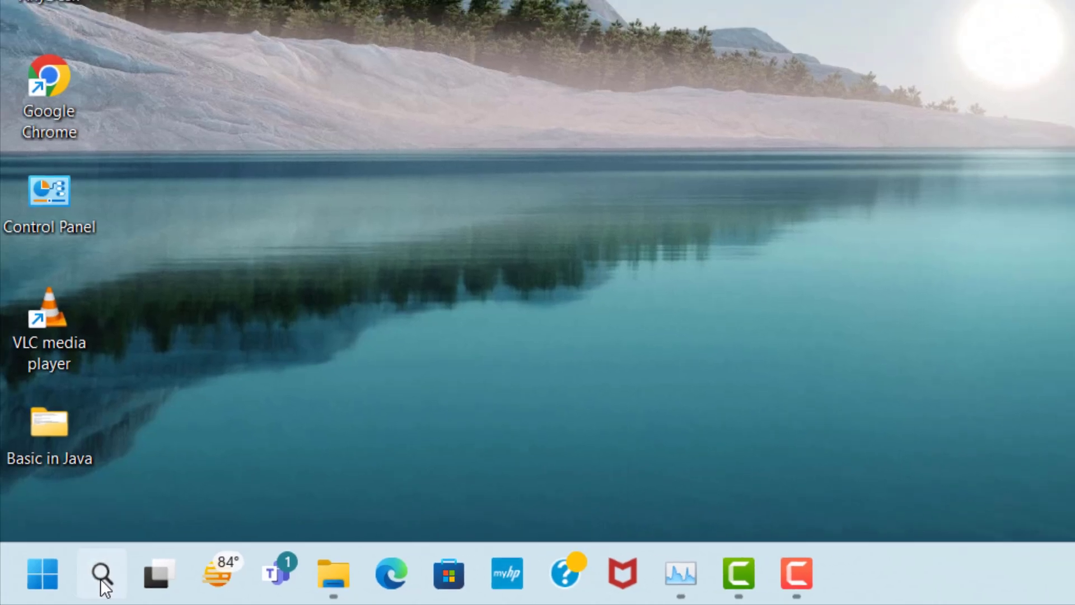
Open Device Manager through system search and expand the Display adapters category
click(108, 582)
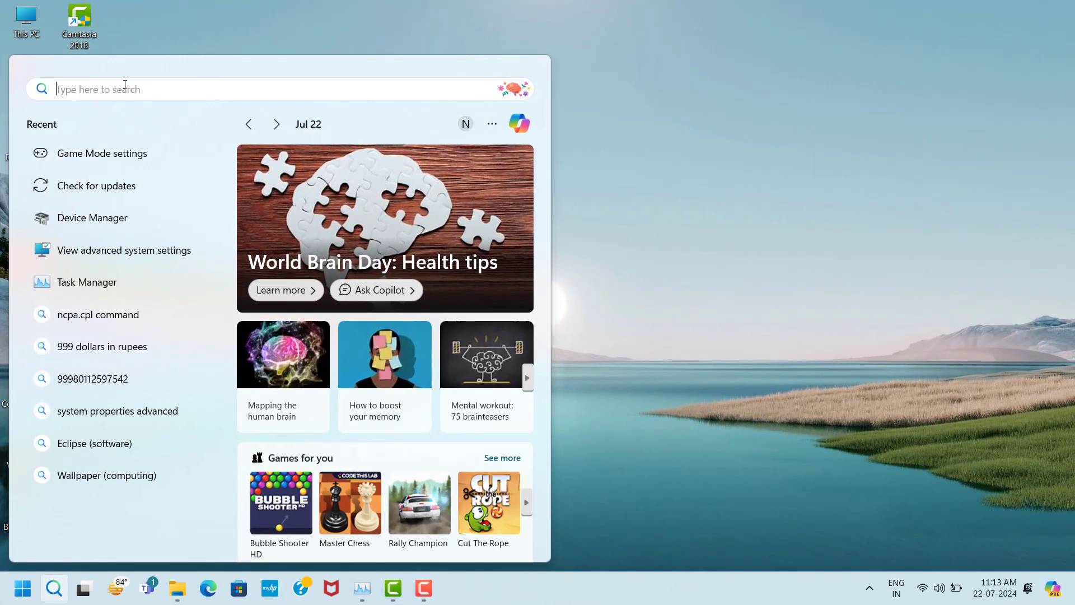
text(dev)
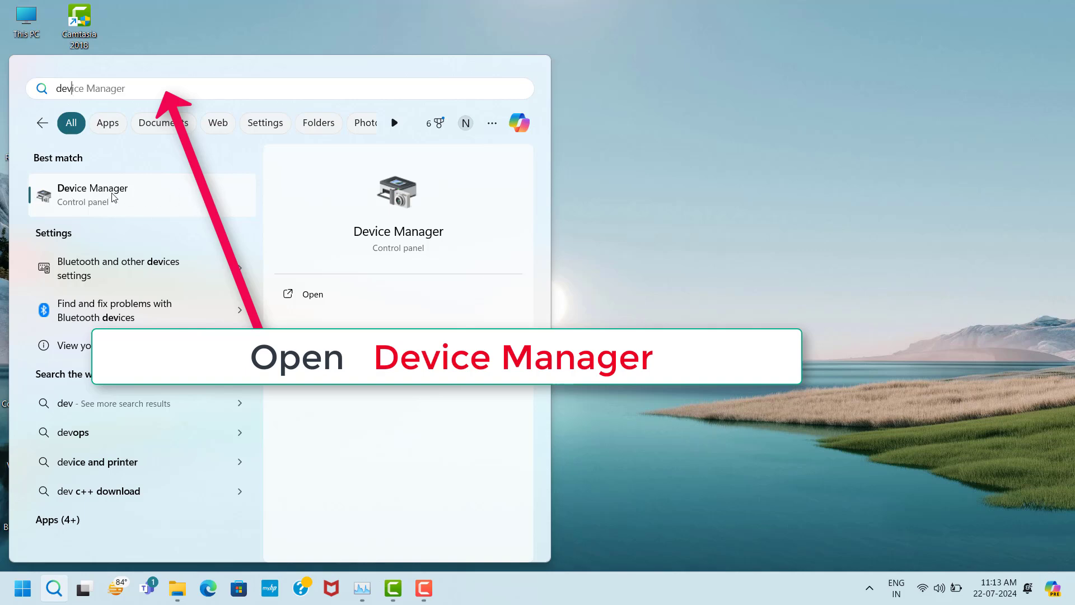
click(175, 204)
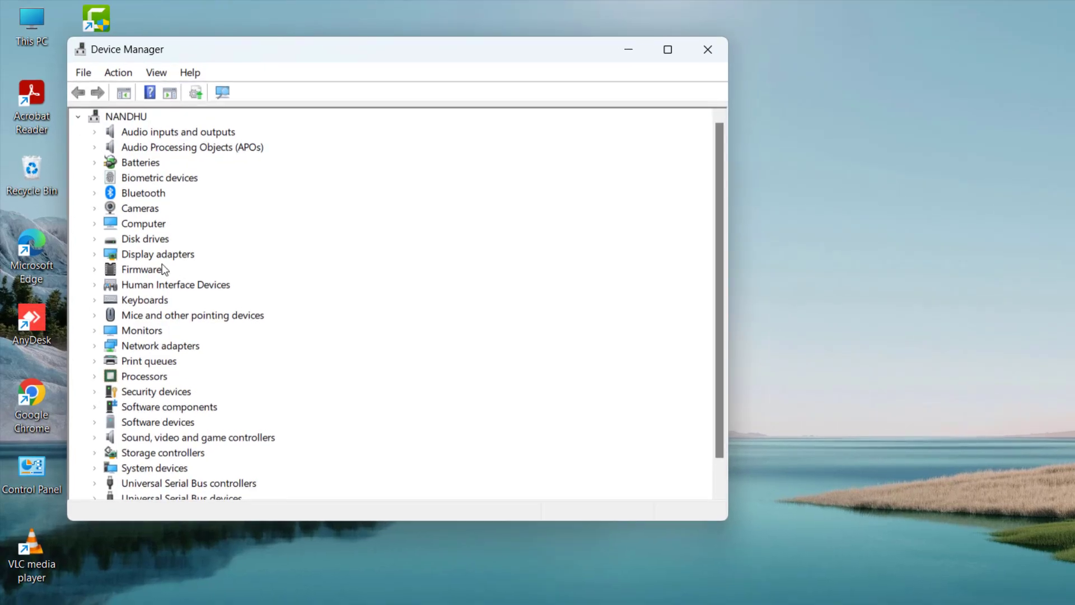
click(110, 212)
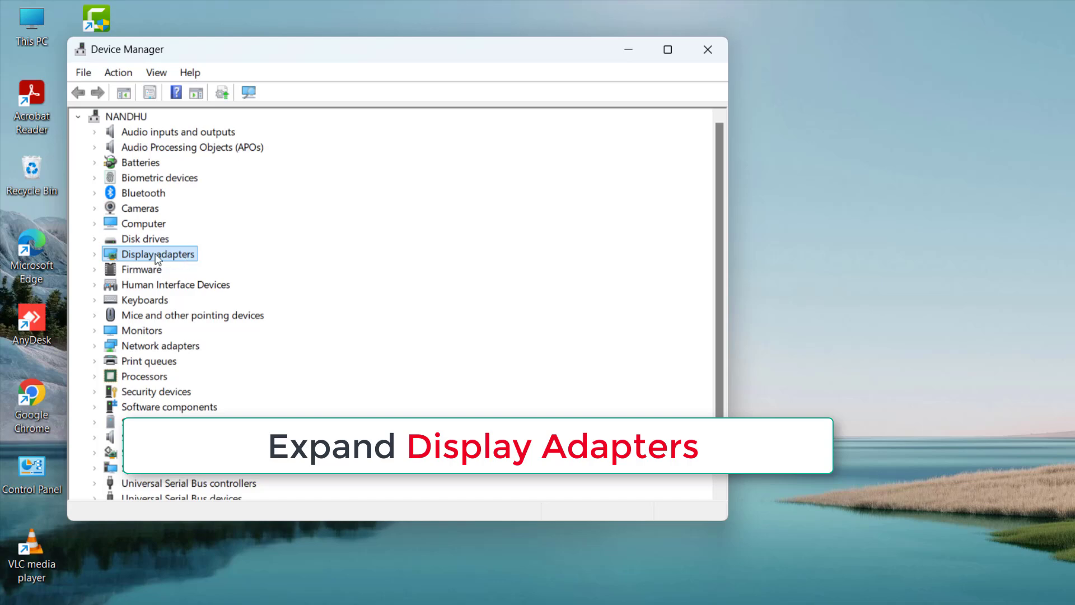
click(94, 255)
Update the Intel(R) Iris(R) Xe Graphics driver manually, installing the Intel(R) Iris(R) Xe Graphics model from the computer's list of available drivers
click(166, 270)
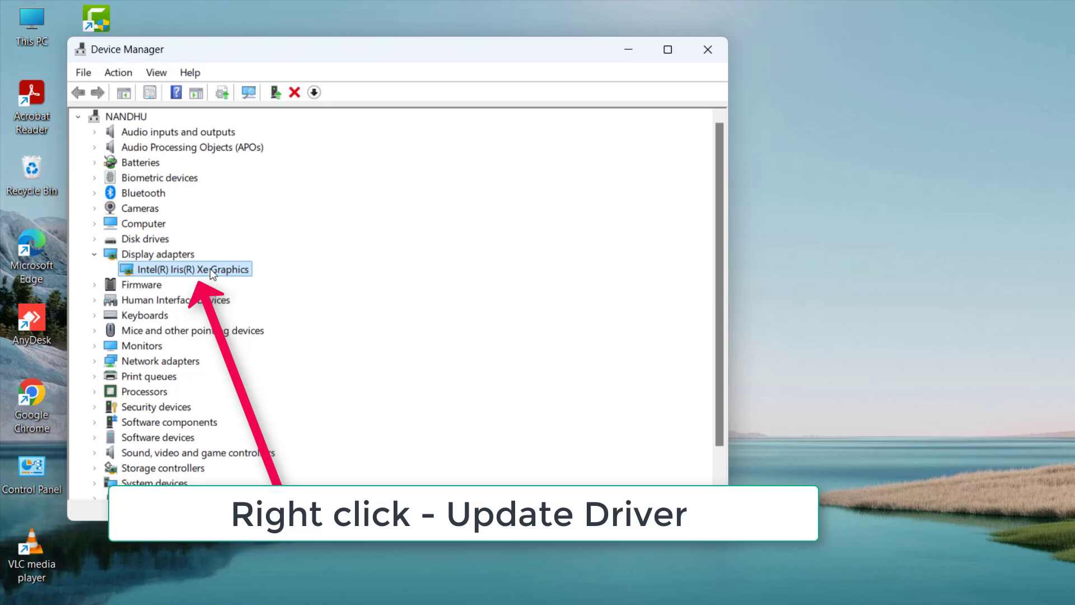
right_click(212, 273)
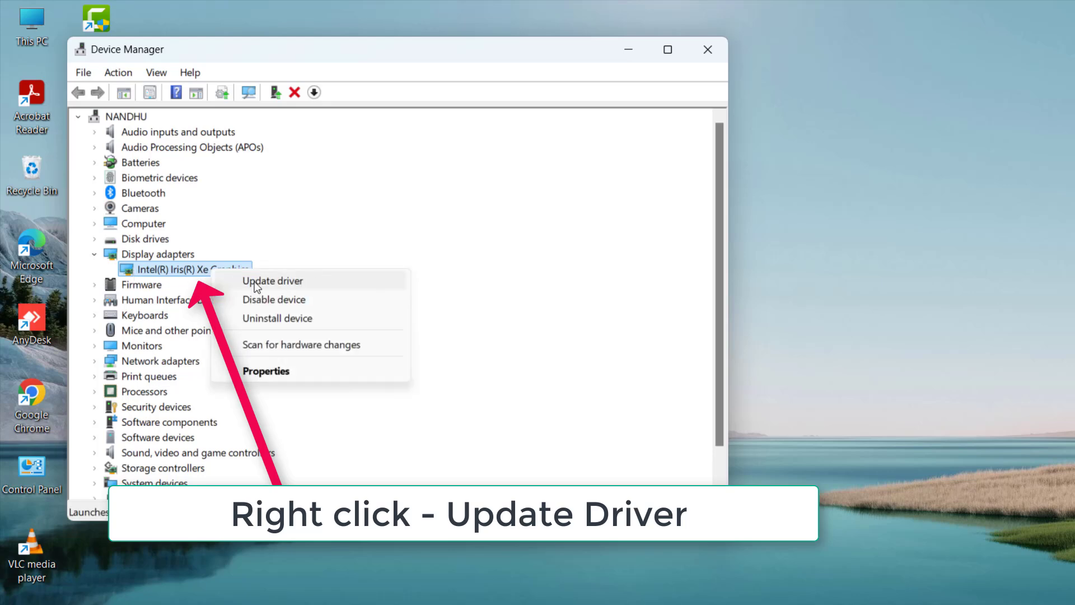
click(289, 283)
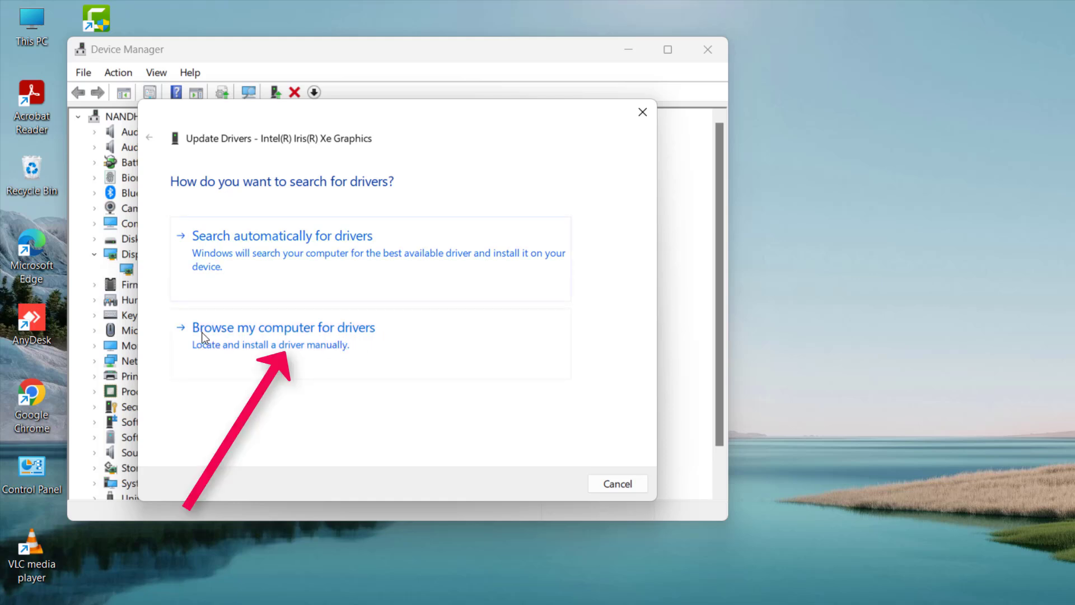
click(344, 338)
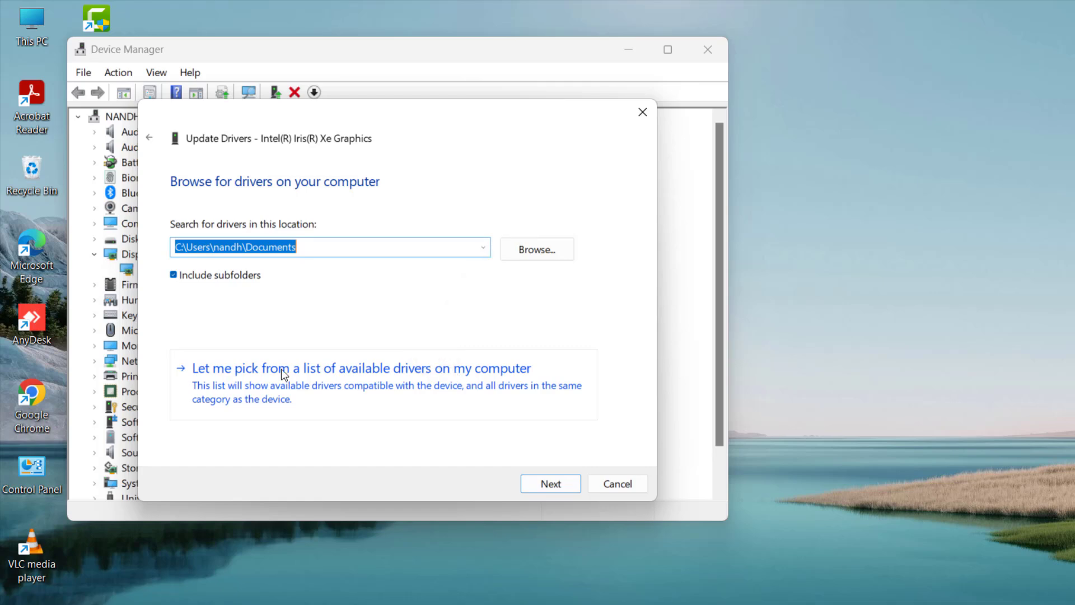
click(407, 370)
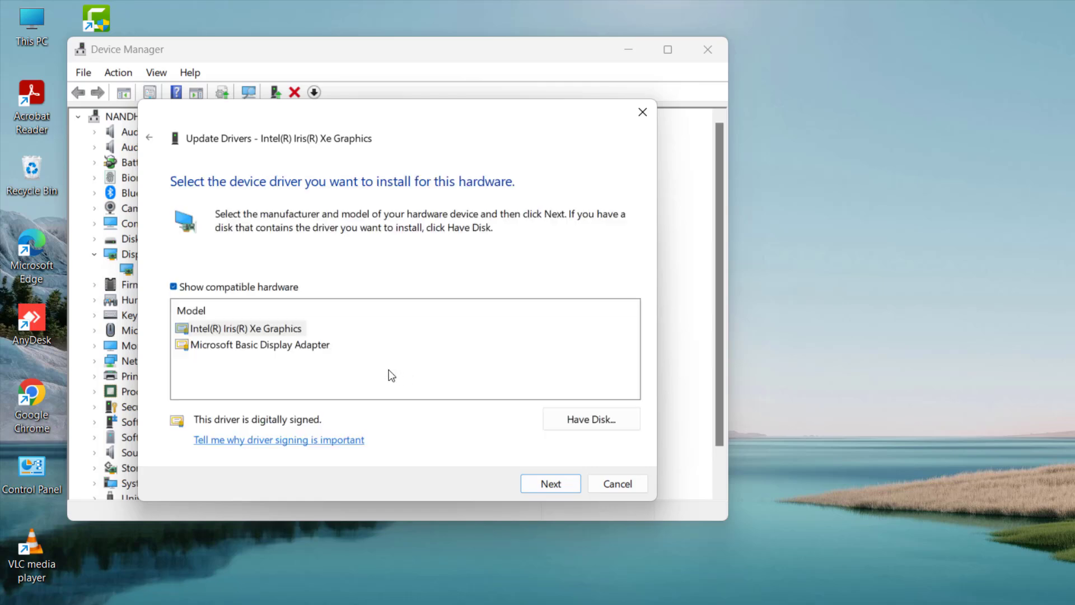
click(251, 330)
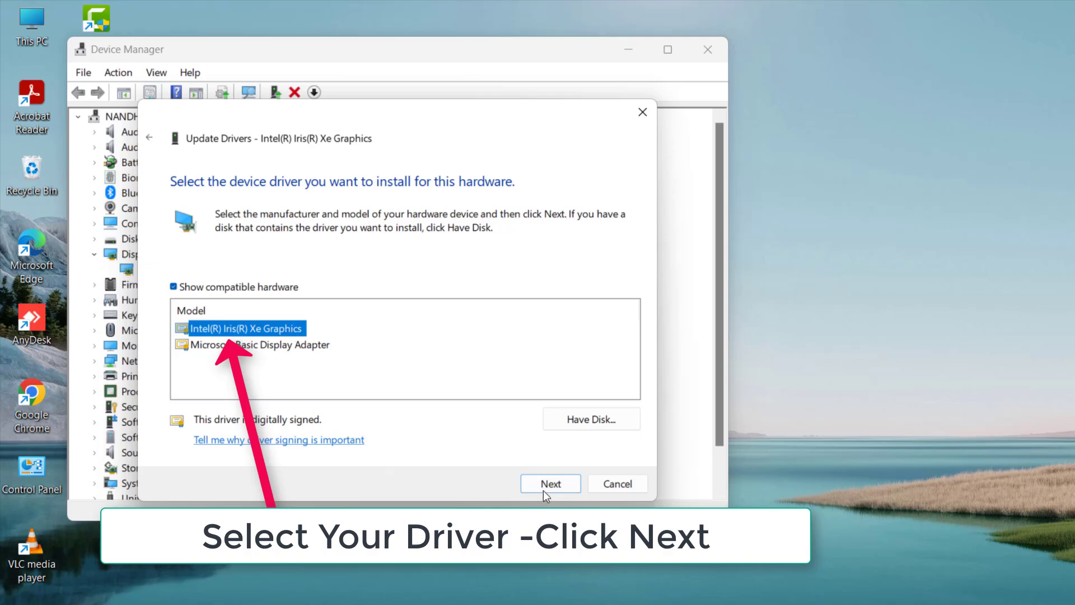
click(562, 485)
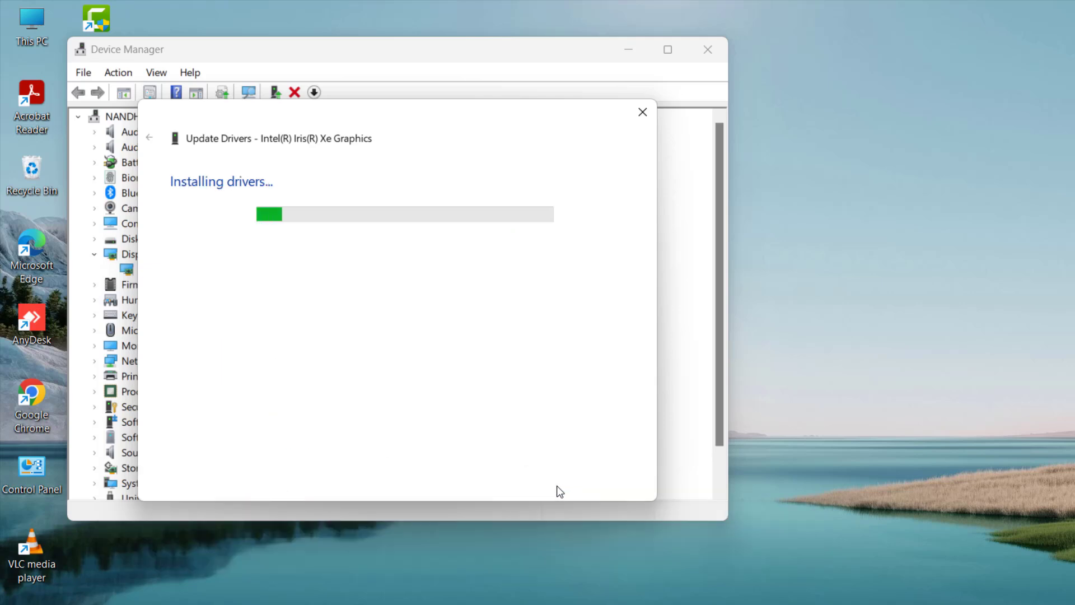